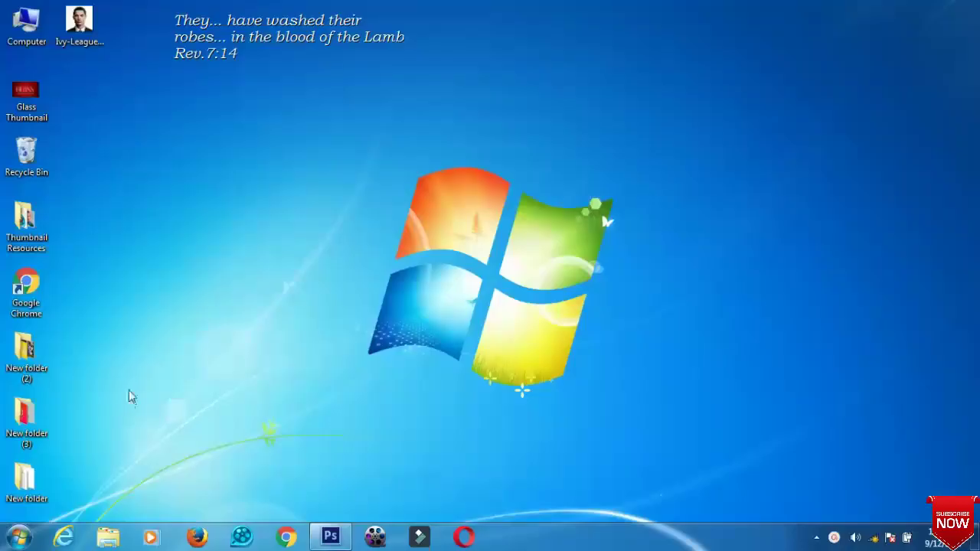
# Open the Ivy-League-With-Hard-Part portrait from the desktop in Windows Photo Viewer.
pyautogui.doubleClick(79, 23)
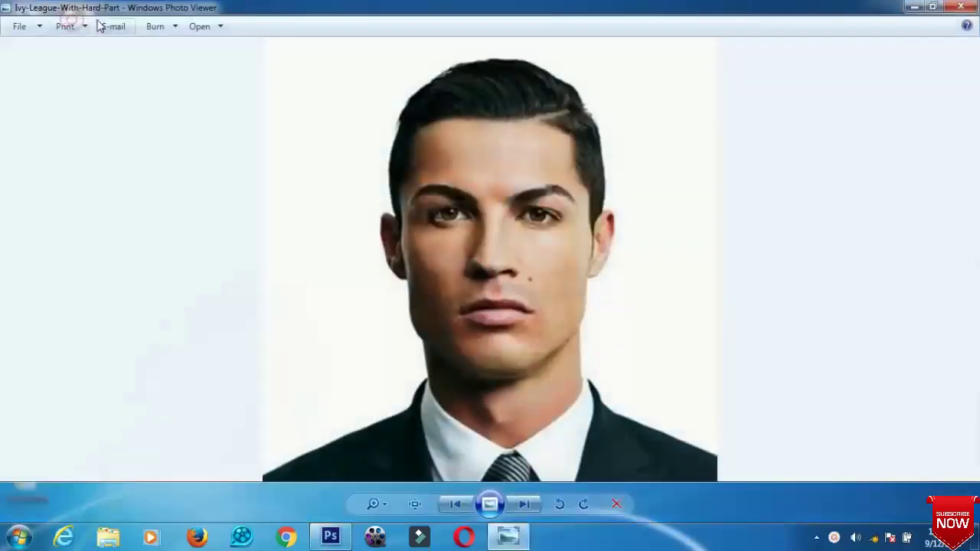
# Close the Photo Viewer preview and open Ivy-League-With-Hard-Part.png in Photoshop.
pyautogui.click(957, 7)
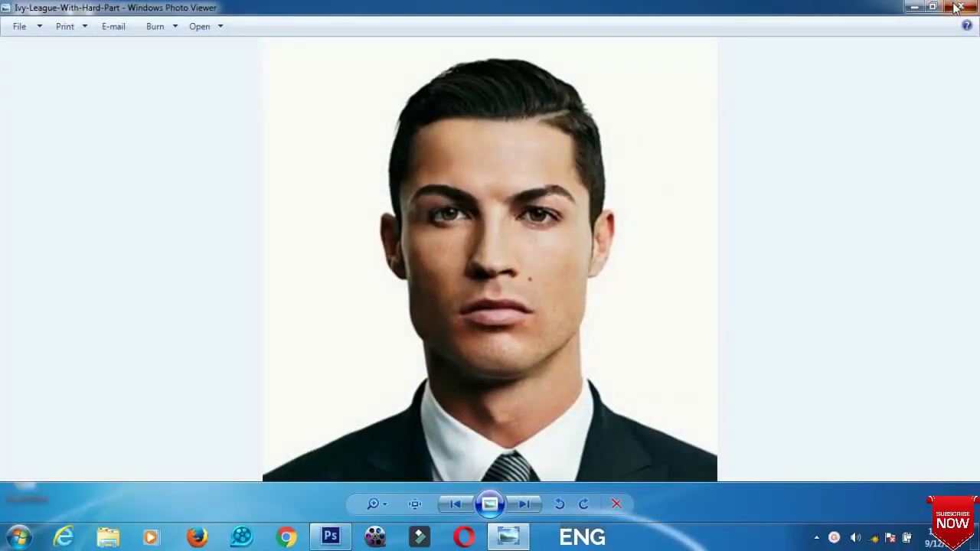
pyautogui.moveTo(82, 43); pyautogui.dragTo(350, 545)
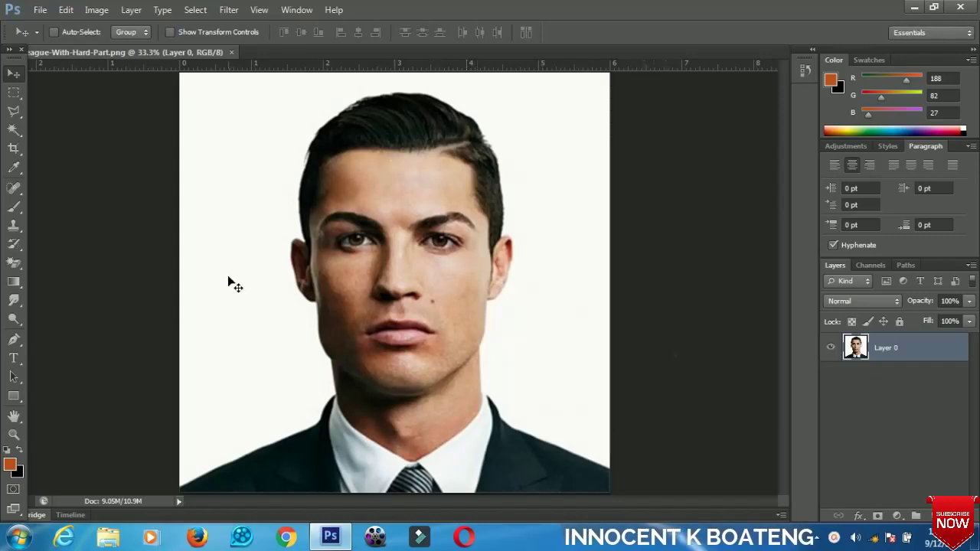
# Test a Magic Wand selection of the white background, deselect it, and switch to the lasso tools.
pyautogui.click(15, 132)
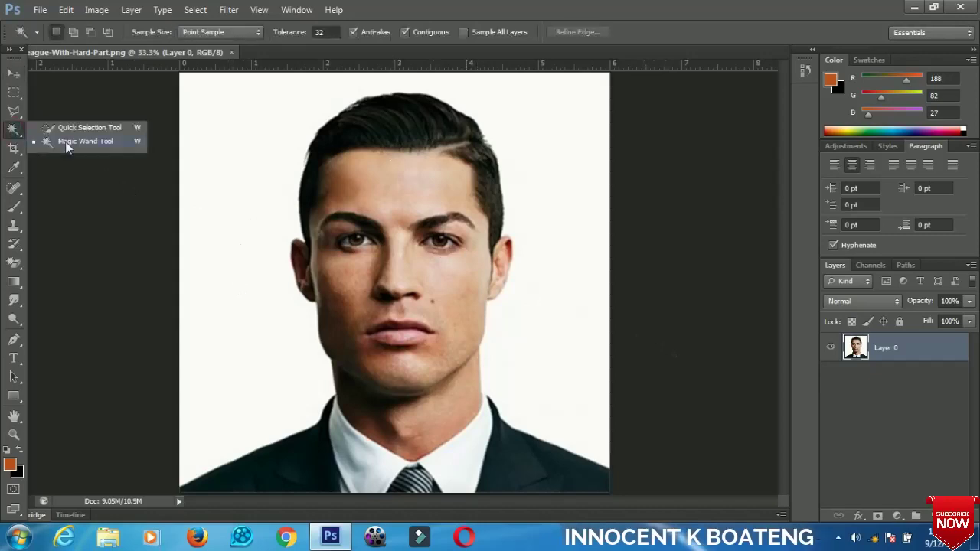
pyautogui.click(76, 141)
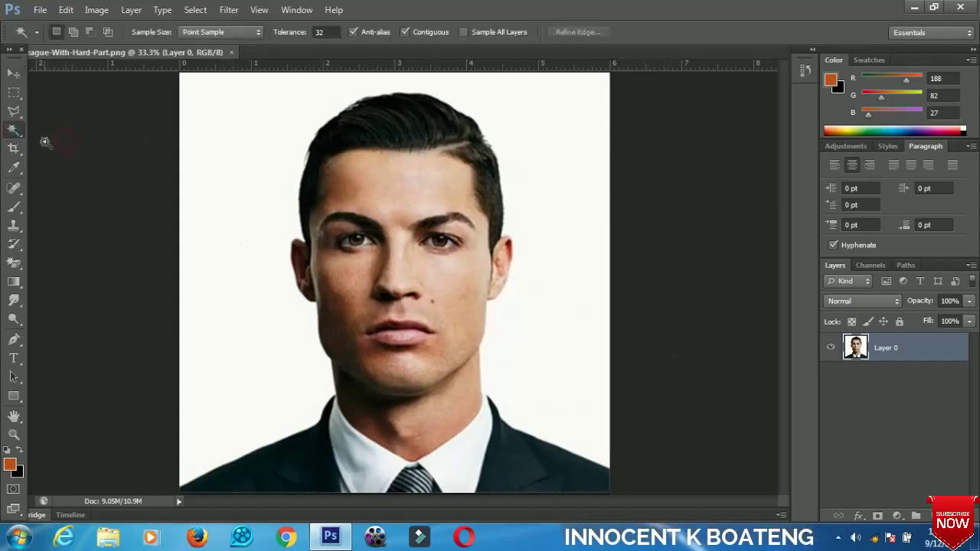
pyautogui.click(244, 158)
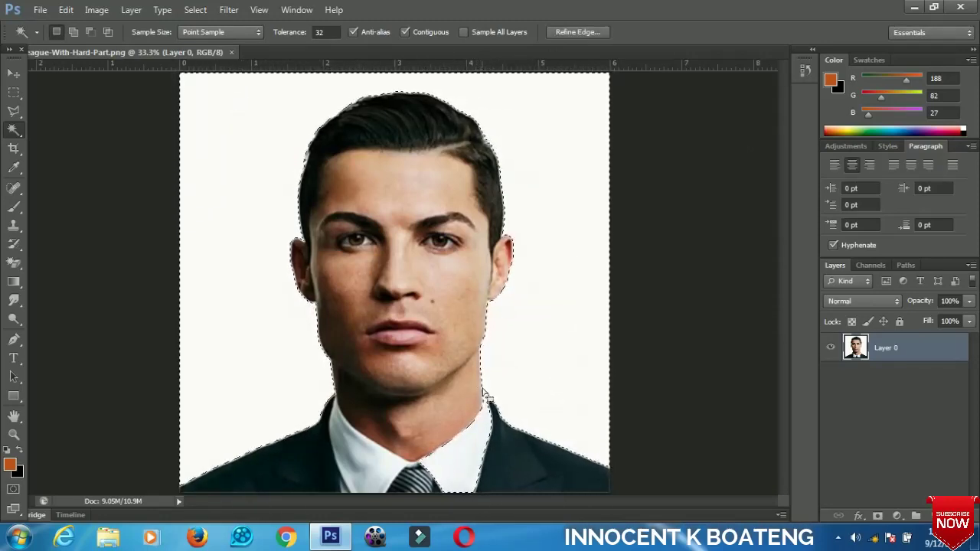
pyautogui.hotkey('ctrl', 'd')
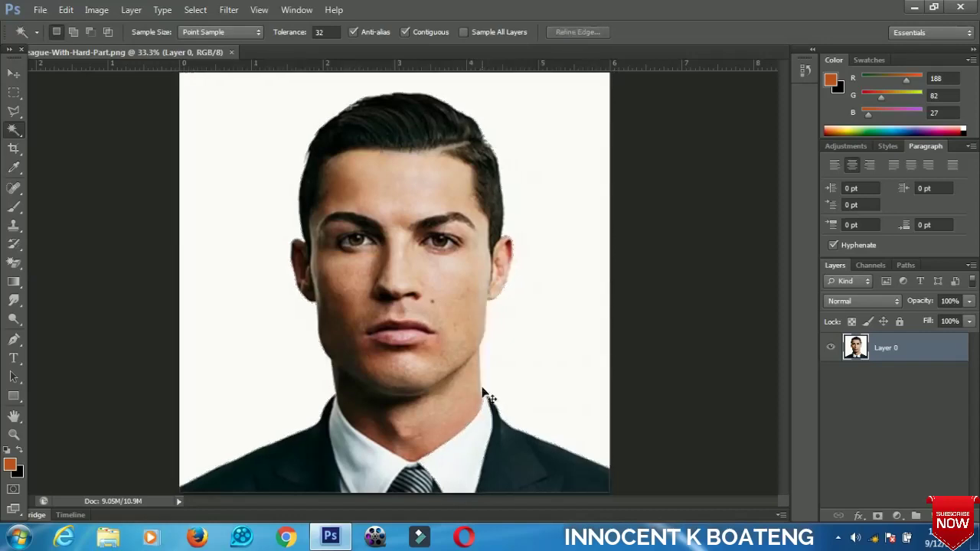
pyautogui.click(14, 111)
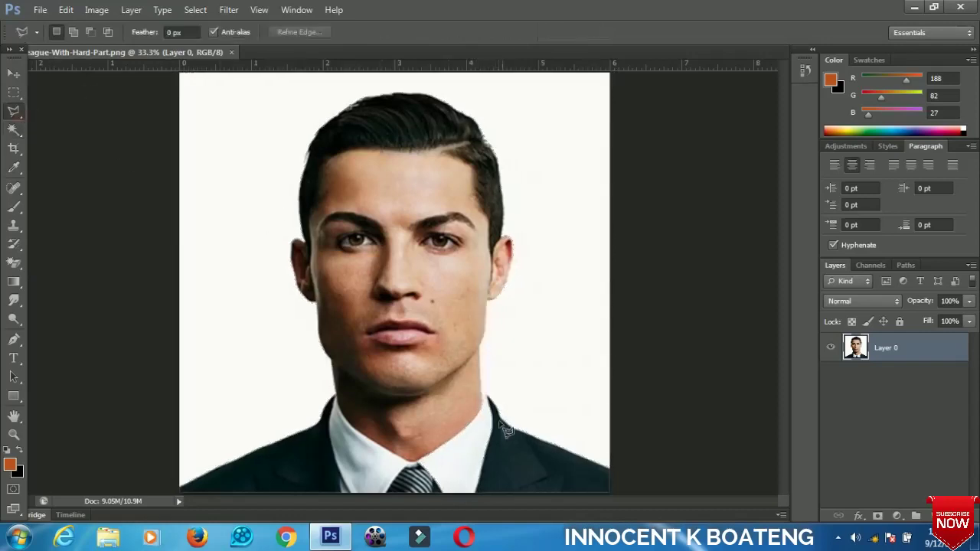
# Delete a Polygonal Lasso wedge of white background beside the neck to transparency.
pyautogui.rightClick(7, 117)
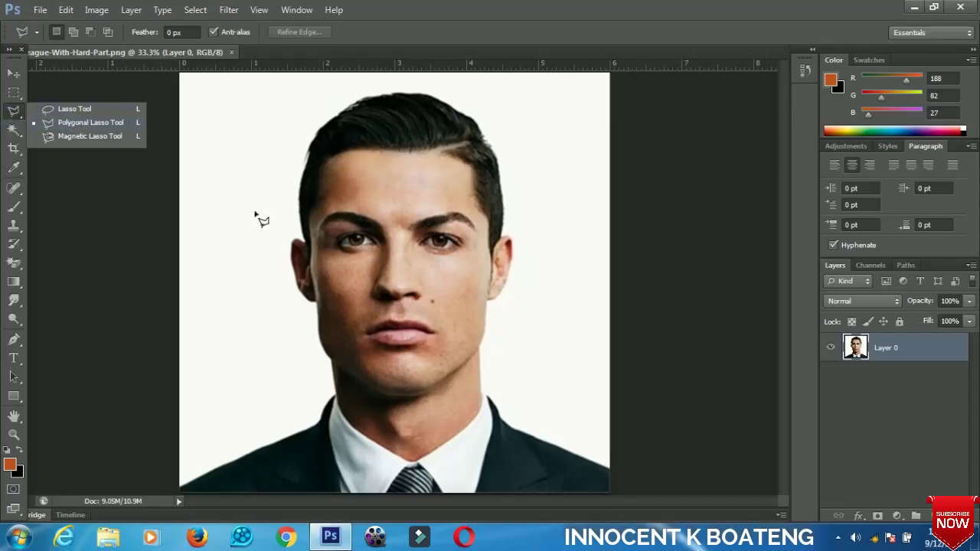
pyautogui.click(110, 128)
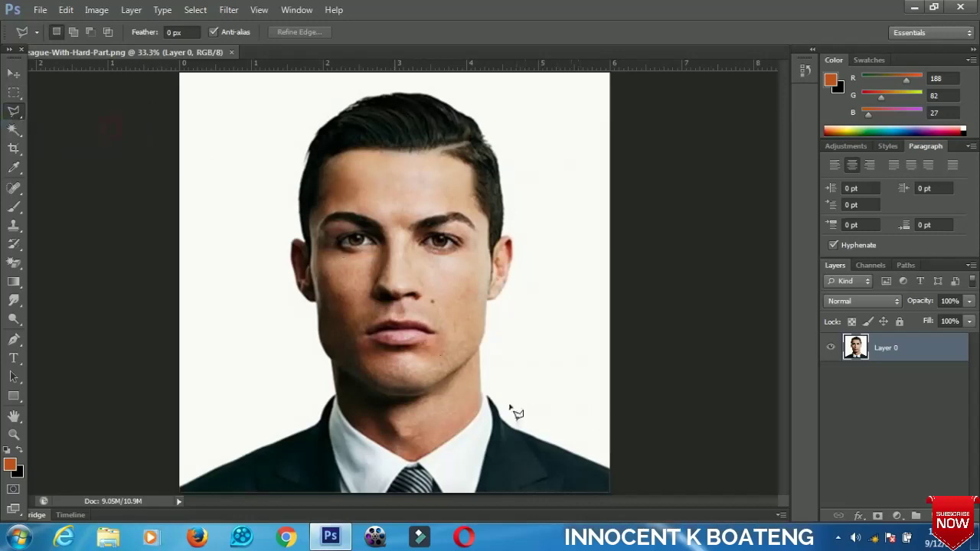
pyautogui.click(475, 387)
pyautogui.click(672, 337)
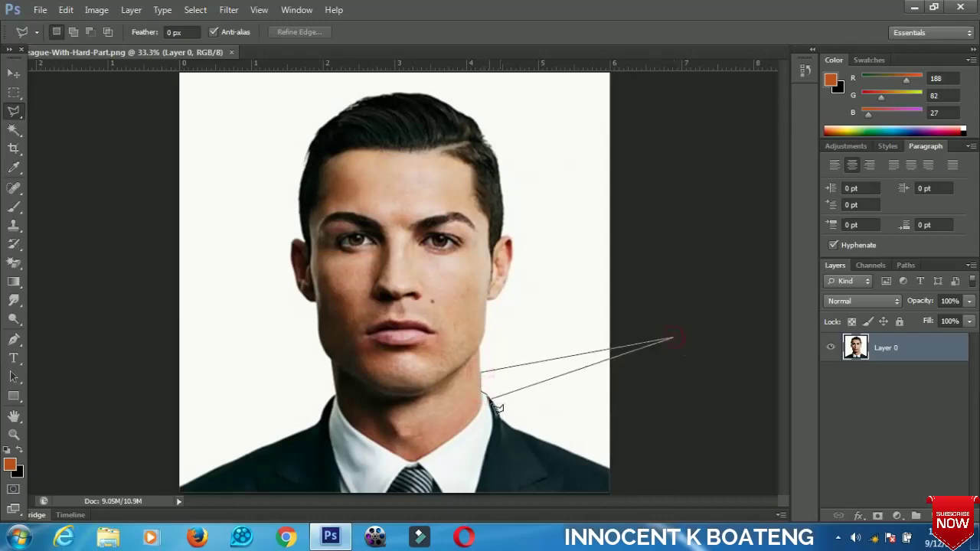
pyautogui.doubleClick(488, 395)
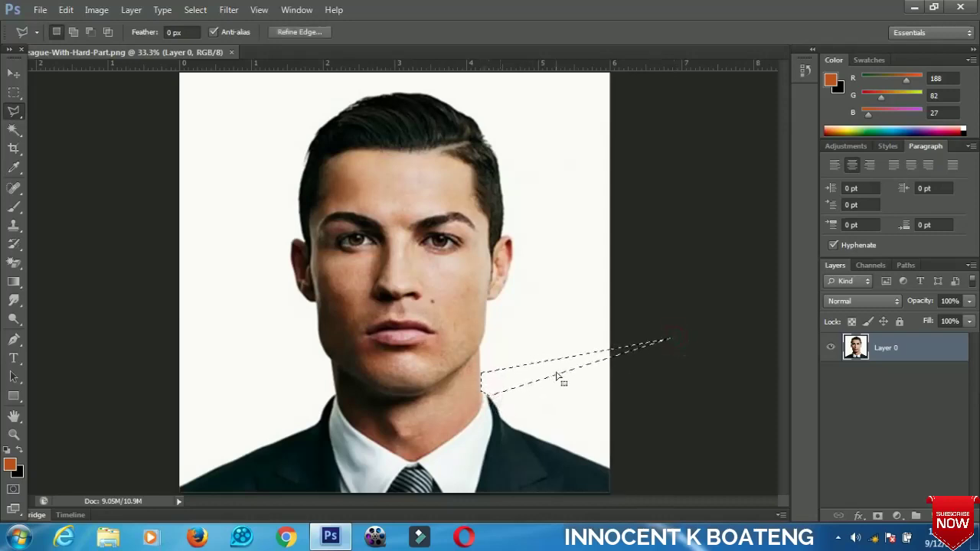
pyautogui.press('Delete')
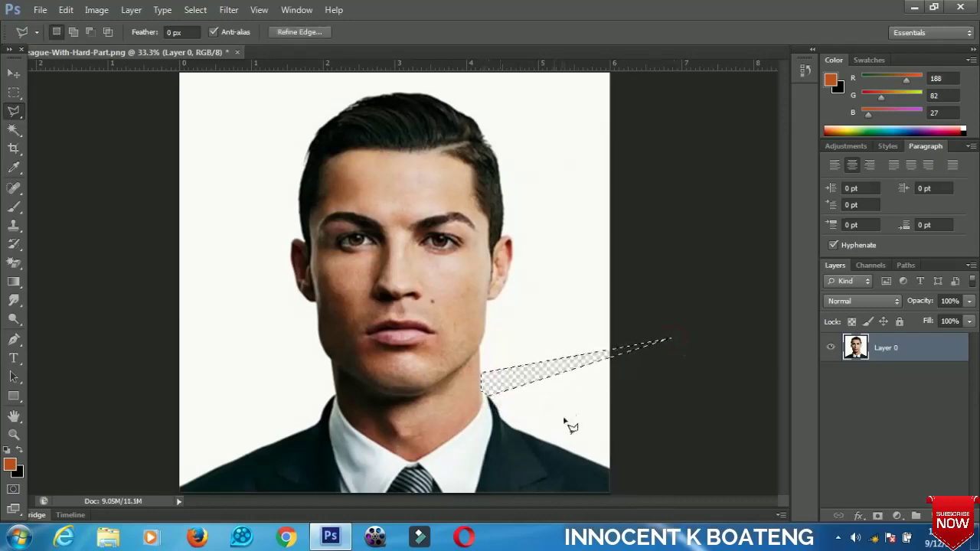
pyautogui.hotkey('ctrl', 'd')
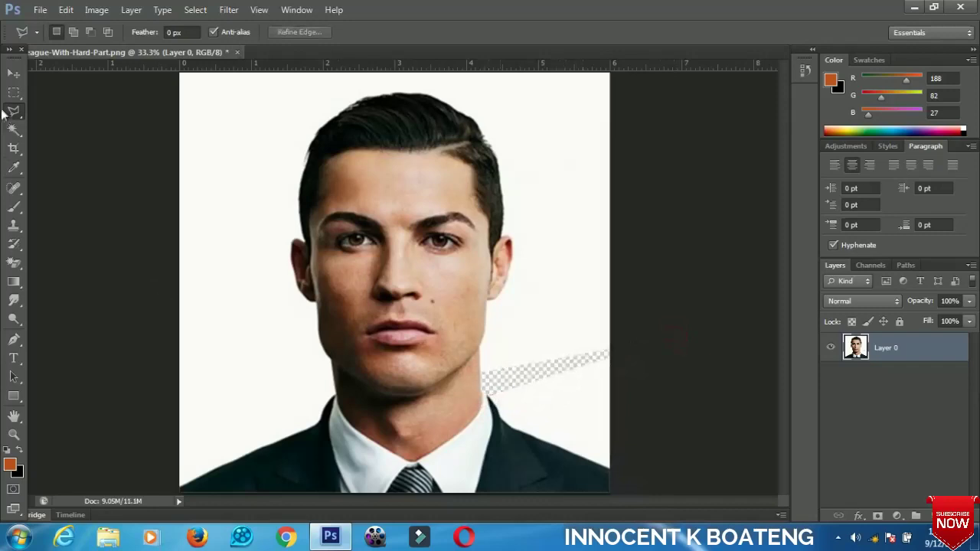
pyautogui.click(14, 129)
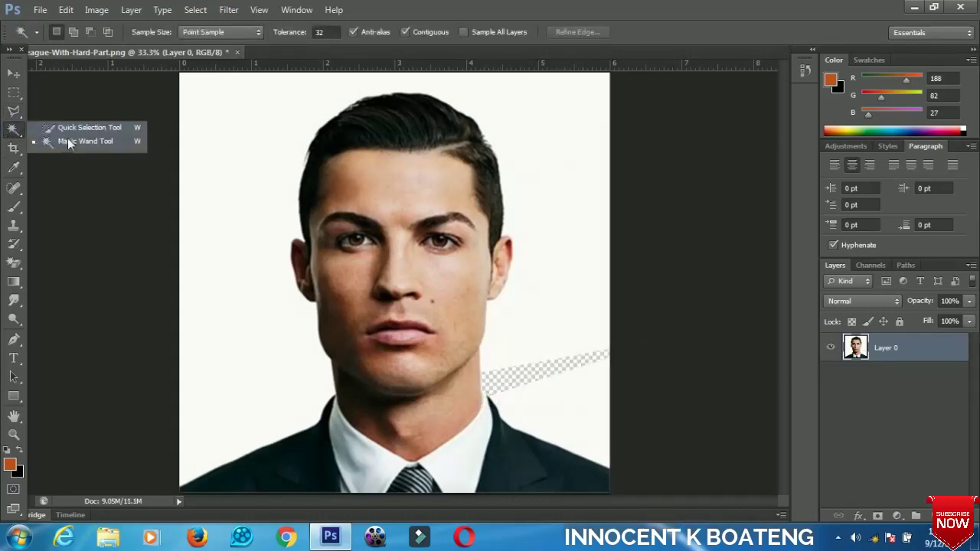
# Magic Wand-delete the white background and the leftover lower-right white area, then zoom out to 25%.
pyautogui.click(68, 142)
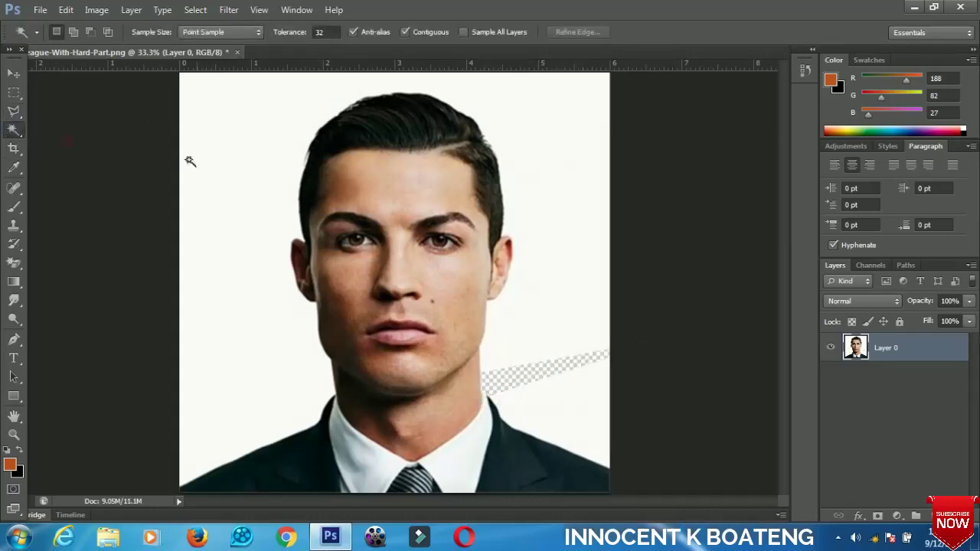
pyautogui.click(249, 154)
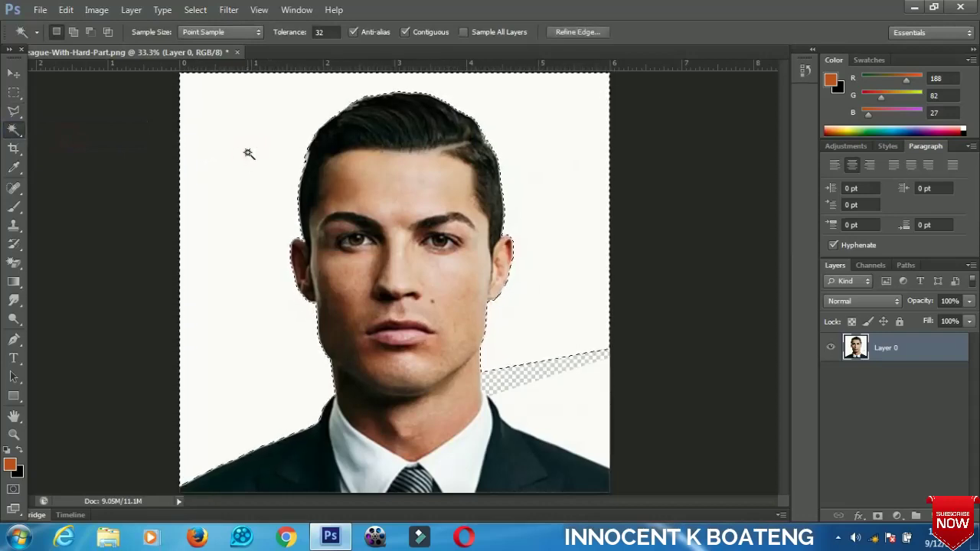
pyautogui.press('Delete')
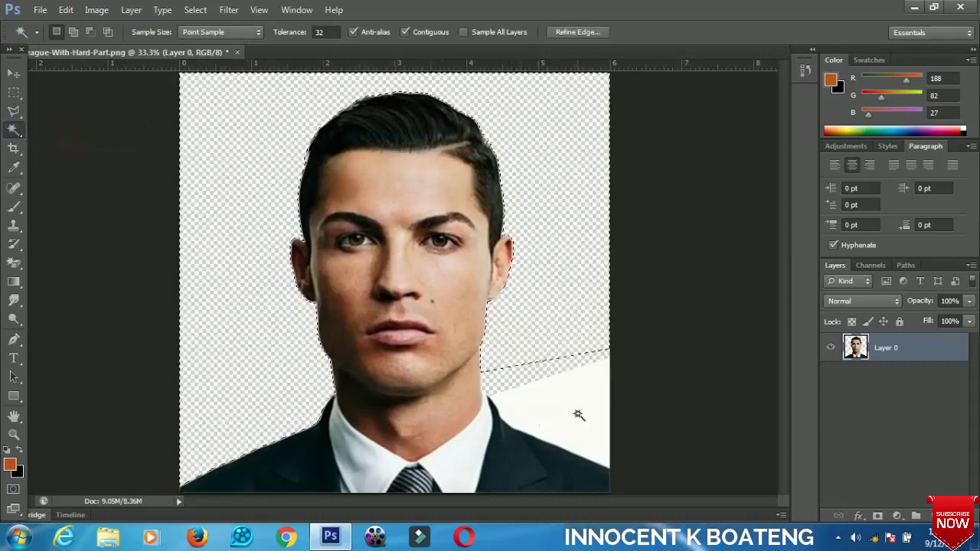
pyautogui.click(578, 414)
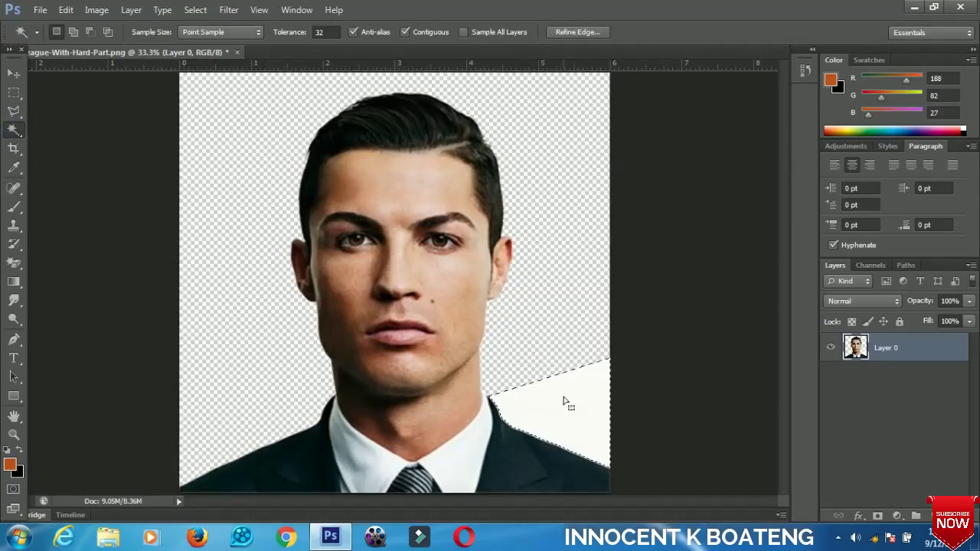
pyautogui.press('Delete')
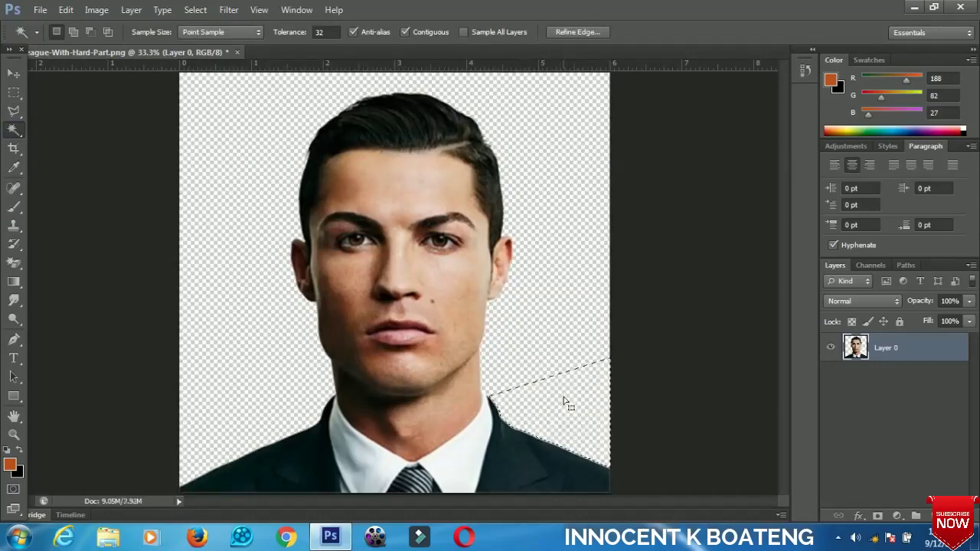
pyautogui.hotkey('ctrl', 'd')
pyautogui.hotkey('ctrl', '-')
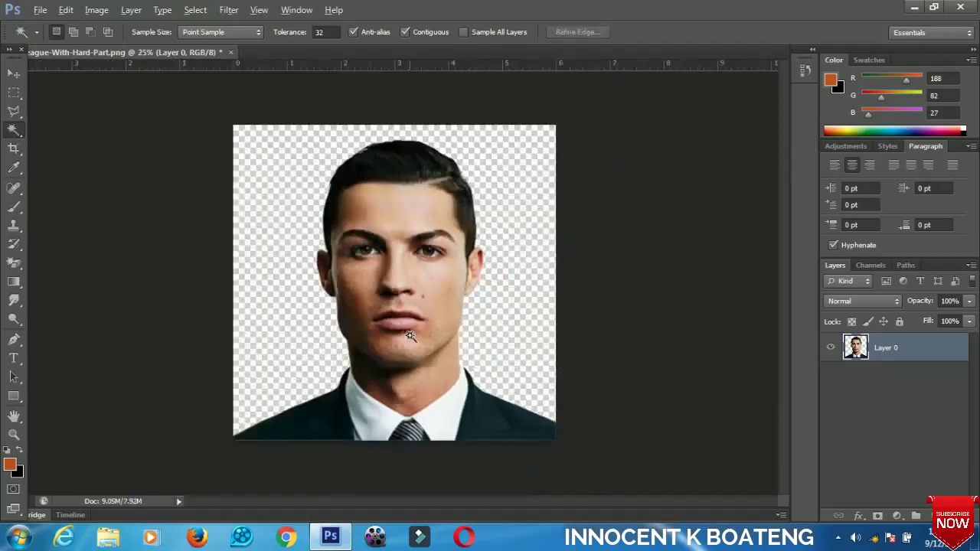
pyautogui.click(13, 73)
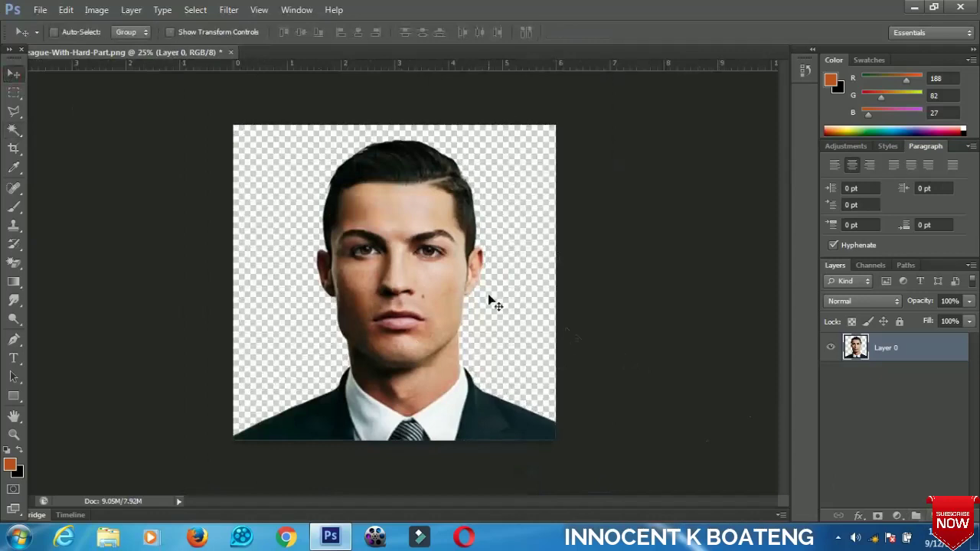
# Add a pale yellow (fffbcb) Solid Color fill layer and move it beneath Layer 0.
pyautogui.click(897, 518)
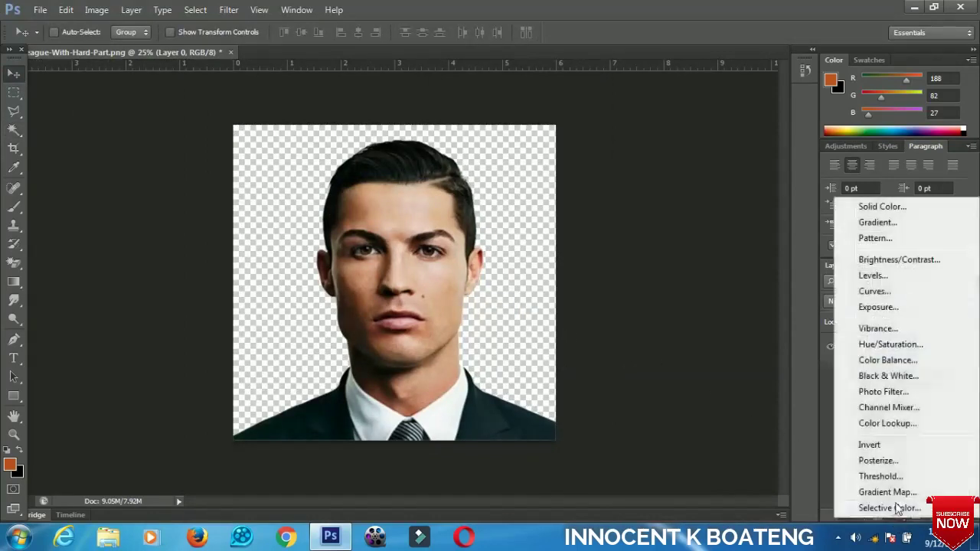
pyautogui.click(882, 210)
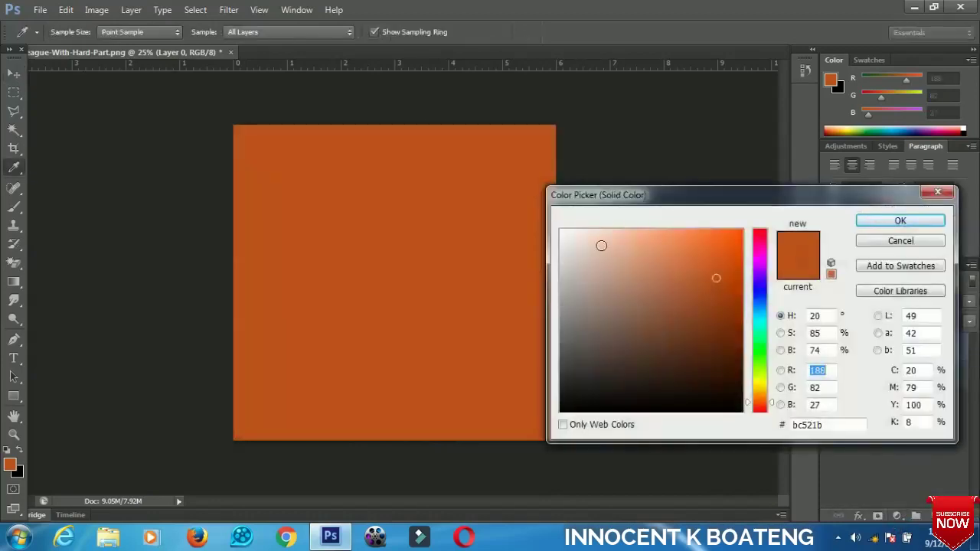
pyautogui.moveTo(765, 404); pyautogui.dragTo(764, 383)
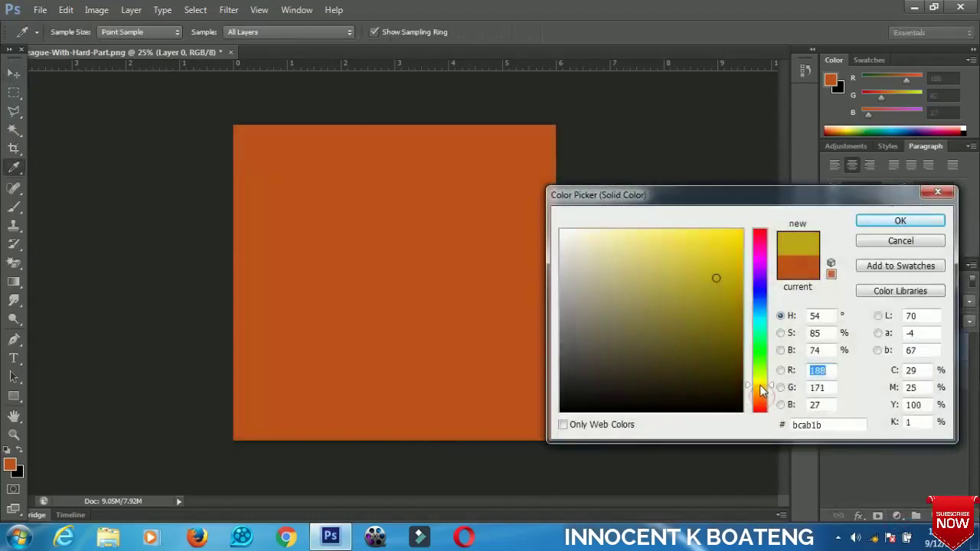
pyautogui.moveTo(610, 229); pyautogui.dragTo(597, 228)
pyautogui.click(866, 220)
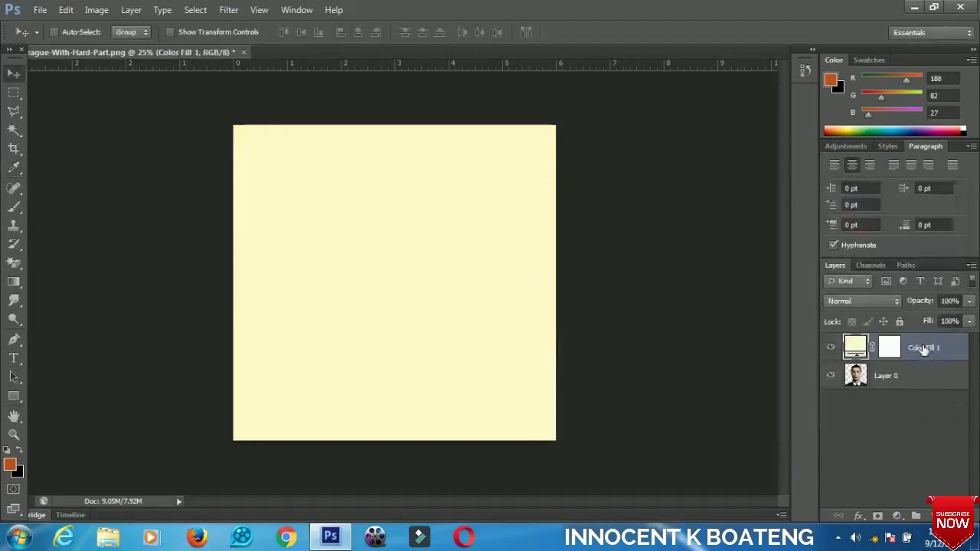
pyautogui.moveTo(925, 348); pyautogui.dragTo(893, 377)
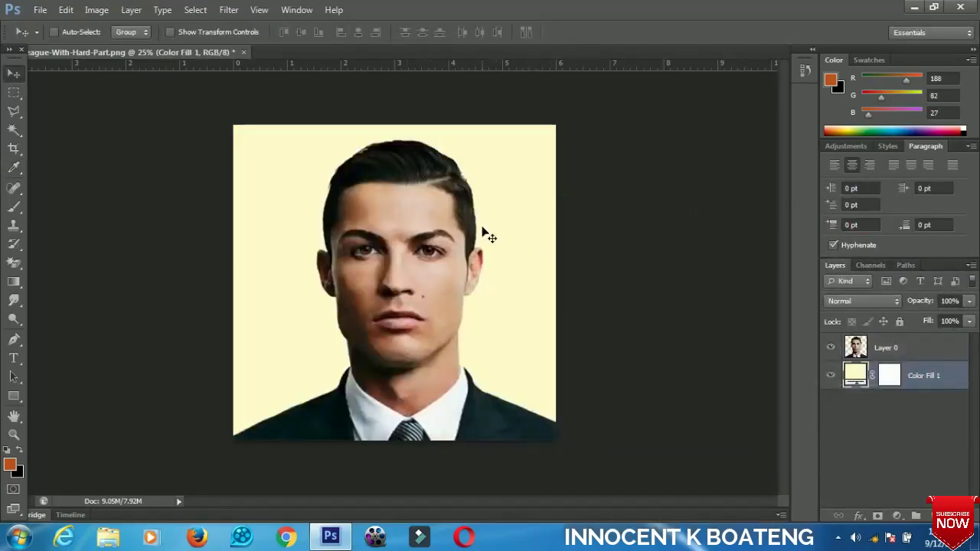
pyautogui.scroll(1, 484, 232)
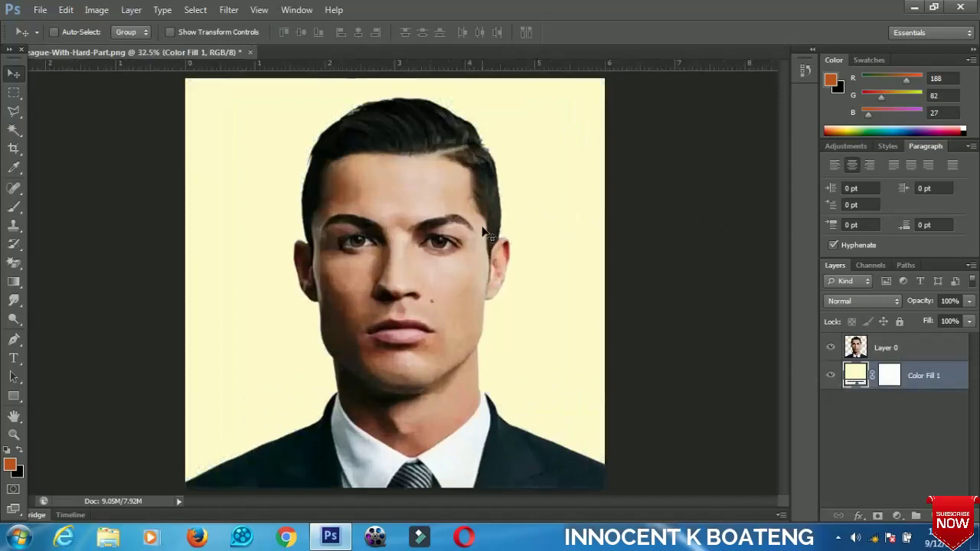
# Cut a rectangular strip across the forehead from Layer 0 onto a new layer via Layer Via Cut.
pyautogui.click(889, 359)
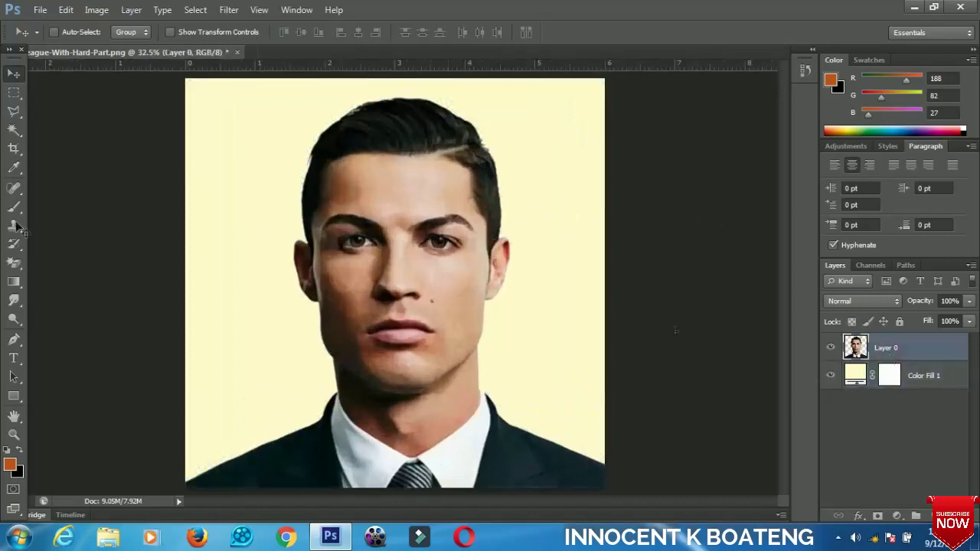
pyautogui.click(10, 95)
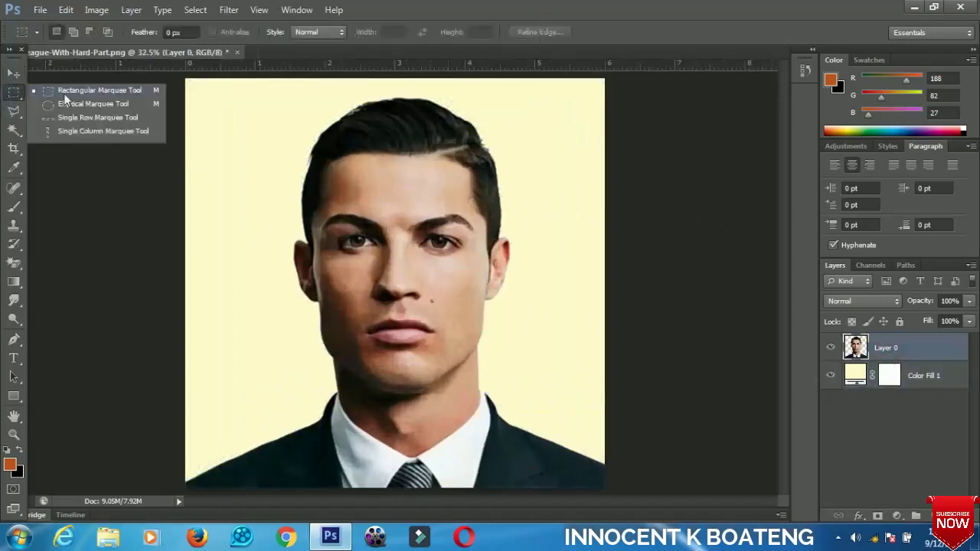
pyautogui.click(116, 89)
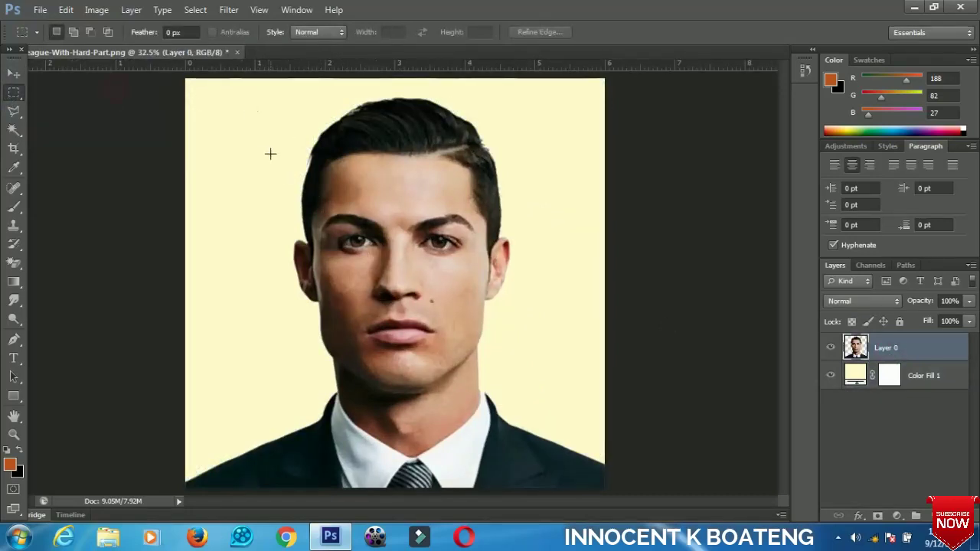
pyautogui.moveTo(271, 151); pyautogui.dragTo(554, 188)
pyautogui.moveTo(481, 171); pyautogui.dragTo(478, 184)
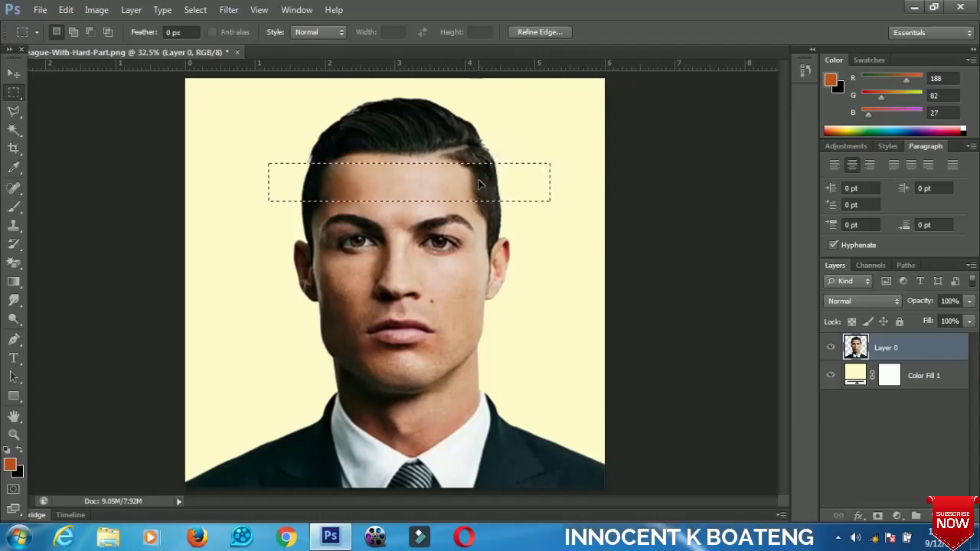
pyautogui.rightClick(479, 183)
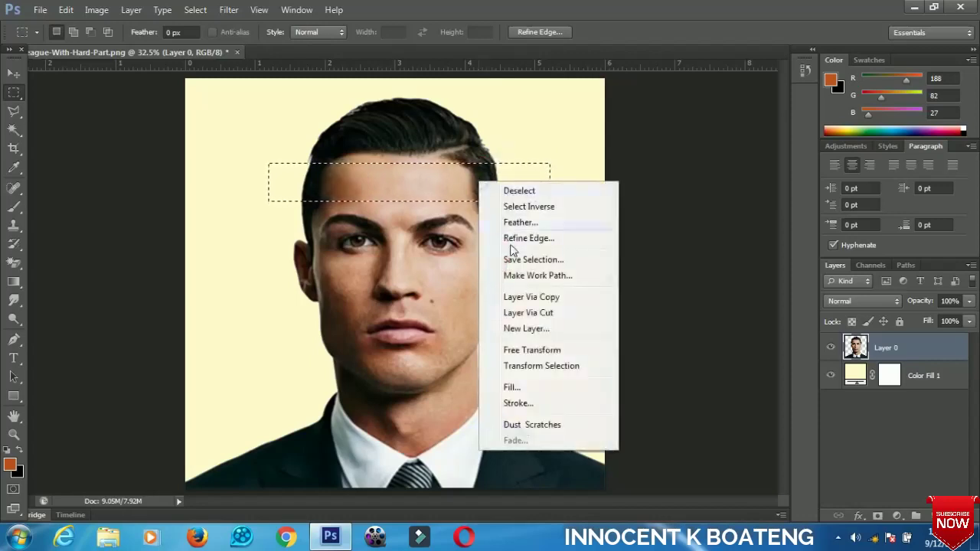
pyautogui.click(545, 314)
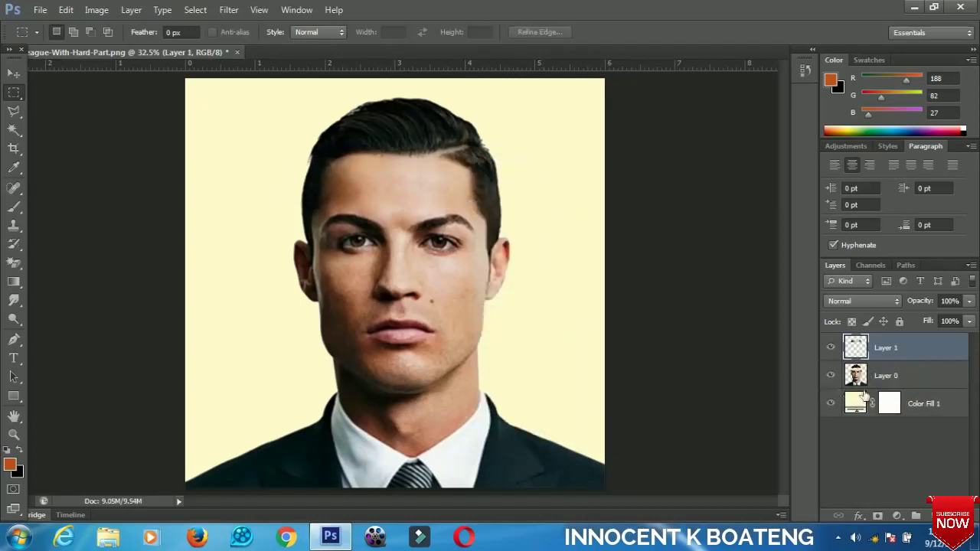
# Cut a horizontal strip across the nose from Layer 0 onto its own Layer 2.
pyautogui.click(896, 377)
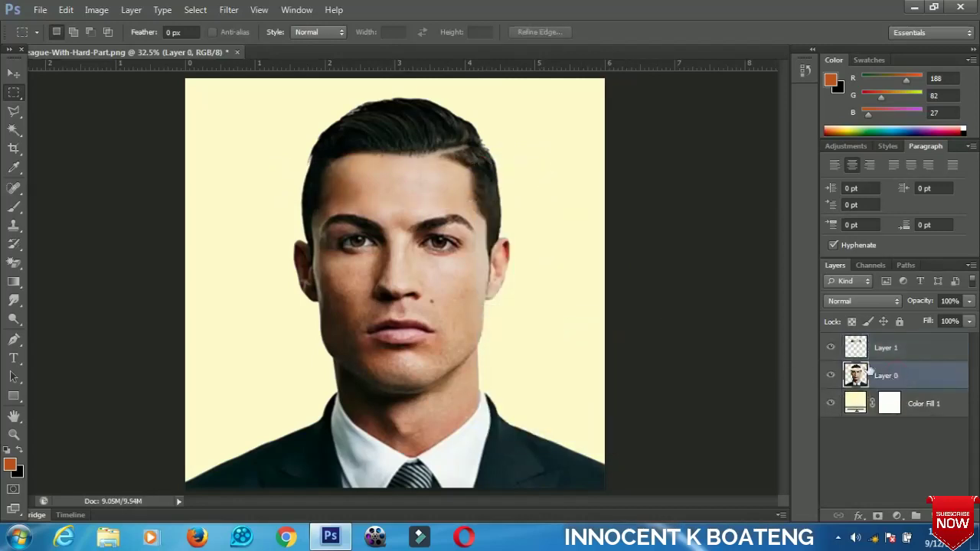
pyautogui.moveTo(278, 276); pyautogui.dragTo(540, 311)
pyautogui.moveTo(460, 300); pyautogui.dragTo(457, 297)
pyautogui.rightClick(458, 298)
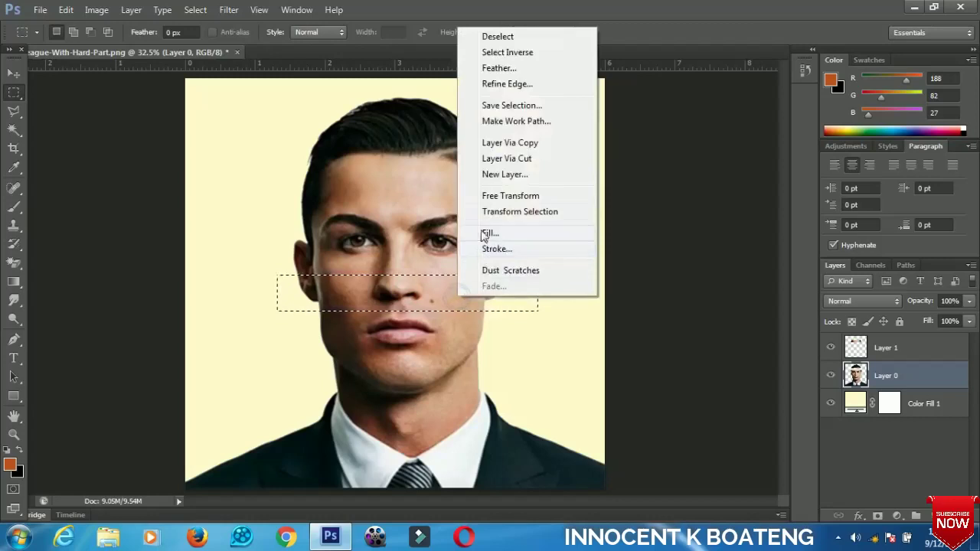
pyautogui.click(507, 159)
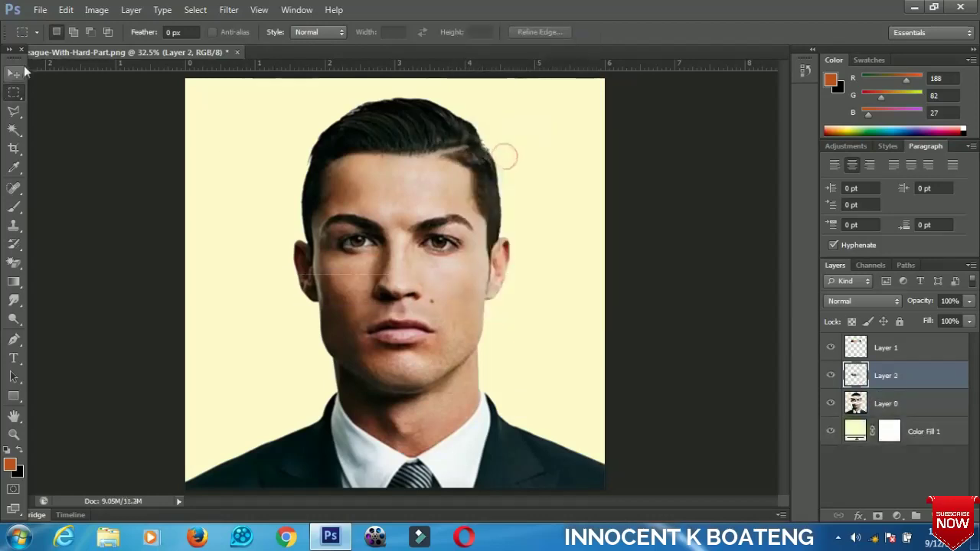
# Slide the Layer 1 forehead strip right and the Layer 2 nose strip left.
pyautogui.press('v')
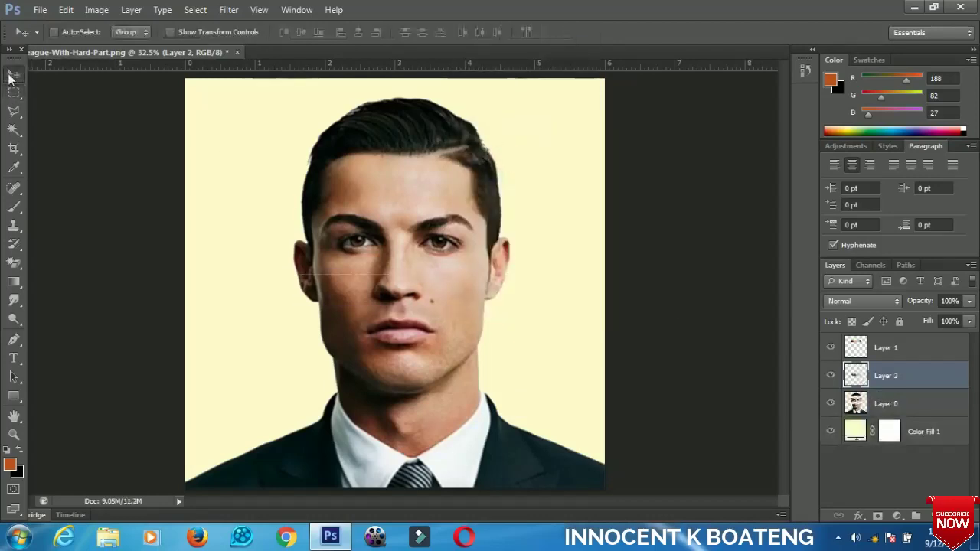
pyautogui.click(897, 350)
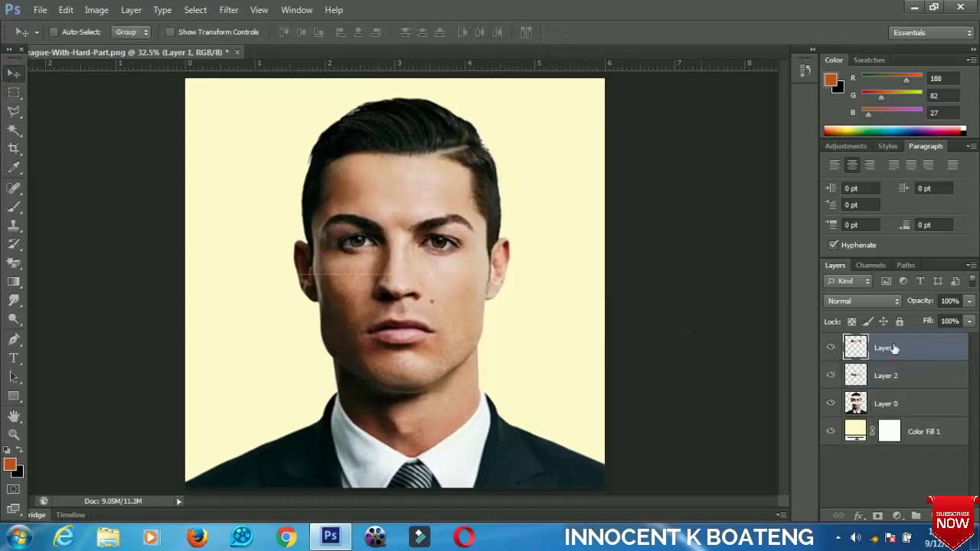
pyautogui.moveTo(371, 188); pyautogui.dragTo(419, 186)
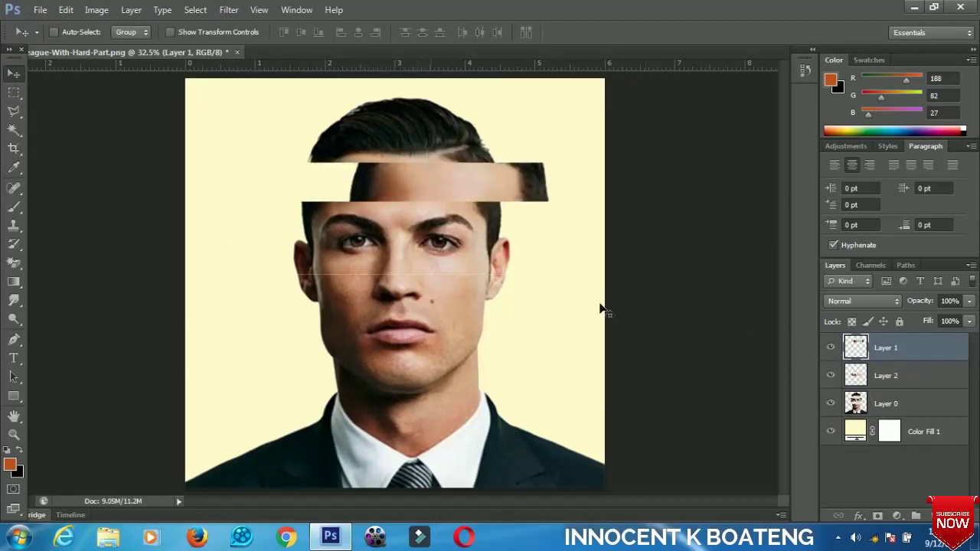
pyautogui.click(899, 377)
pyautogui.moveTo(408, 303); pyautogui.dragTo(352, 308)
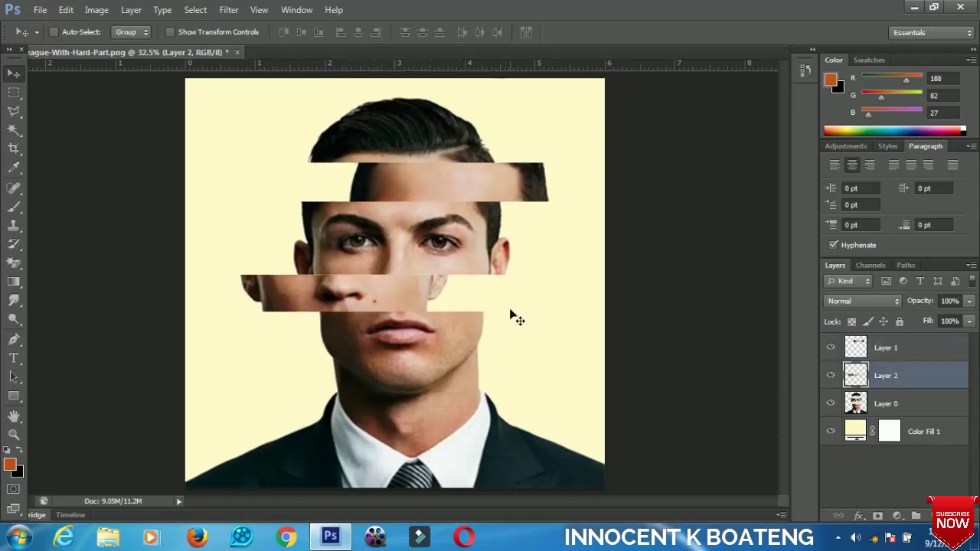
pyautogui.click(886, 350)
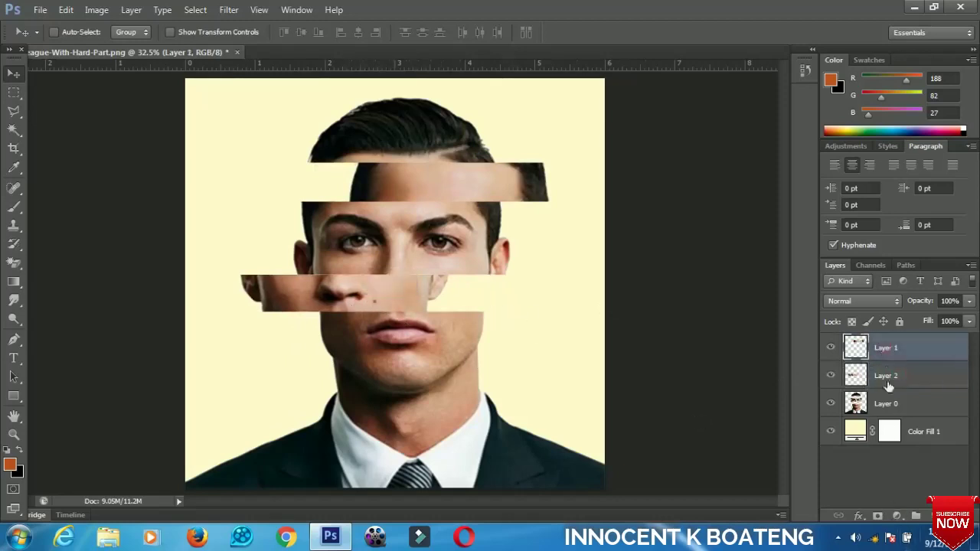
# Add a Hue/Saturation adjustment layer above Layer 1 with Saturation set to +25.
pyautogui.click(898, 511)
pyautogui.click(887, 339)
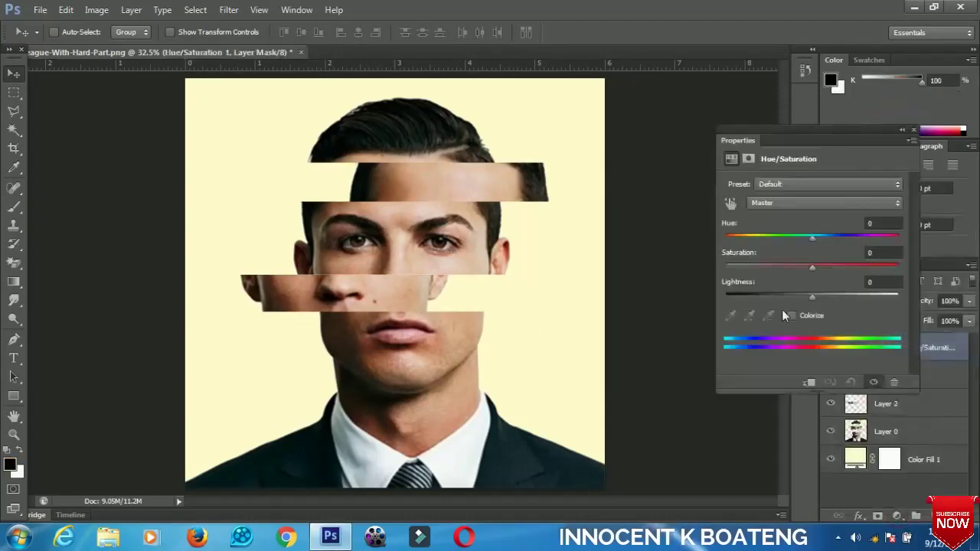
pyautogui.moveTo(812, 268); pyautogui.dragTo(834, 272)
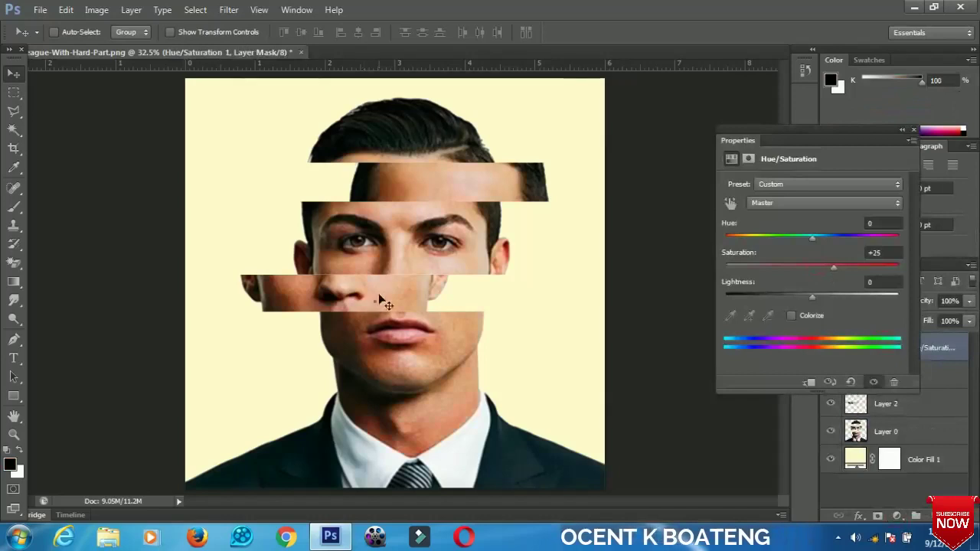